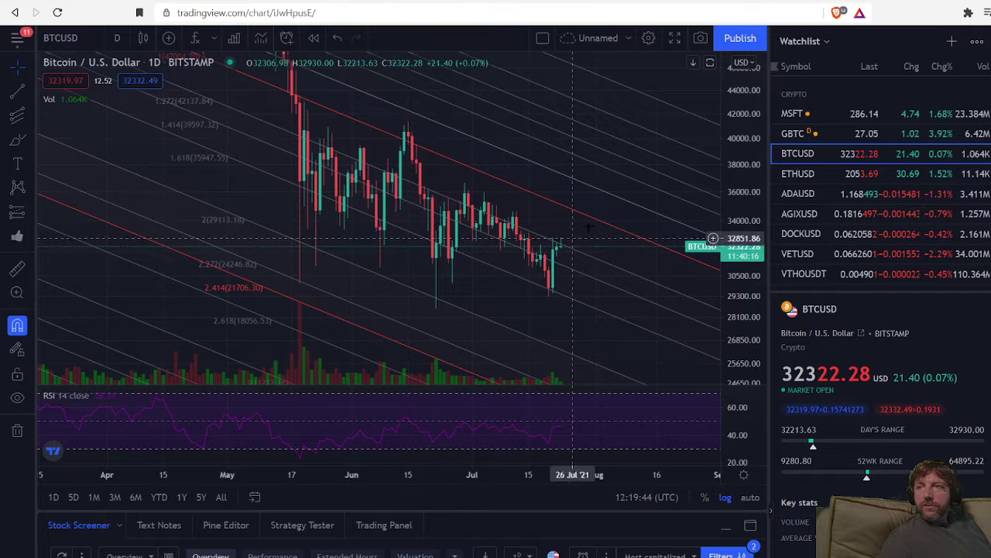
Switch the BTCUSD chart to the 1-hour interval and reset the chart view
drag(747, 233, 753, 195)
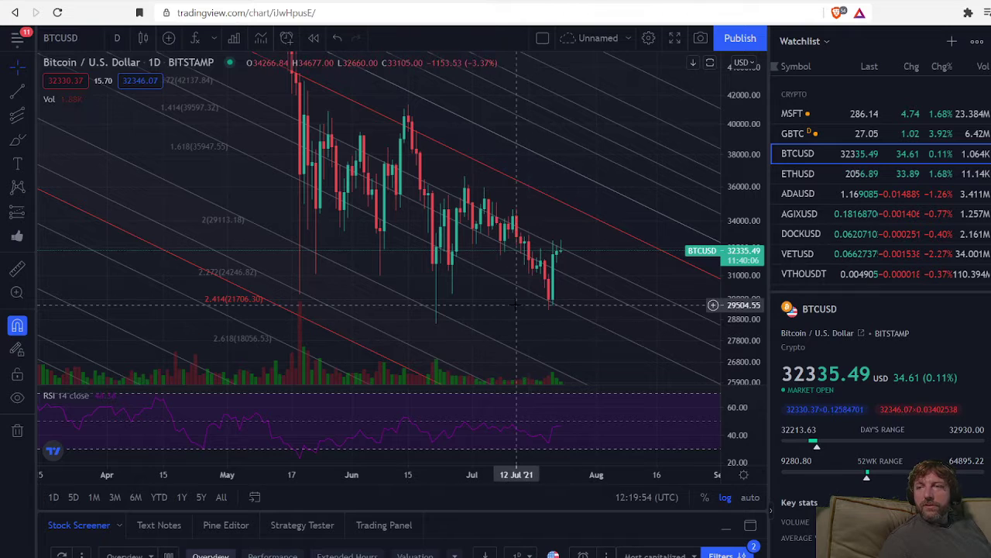
drag(643, 271, 636, 225)
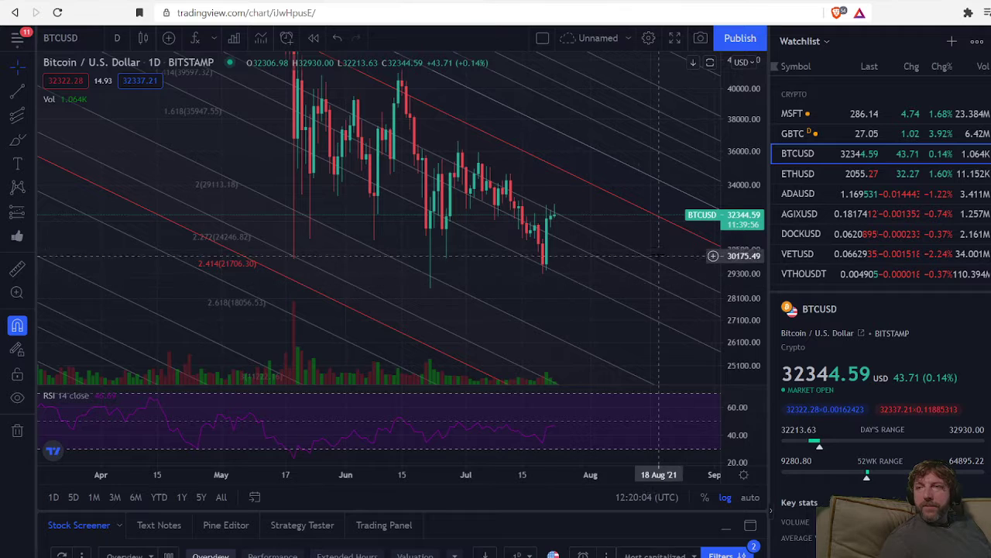
drag(658, 247, 651, 273)
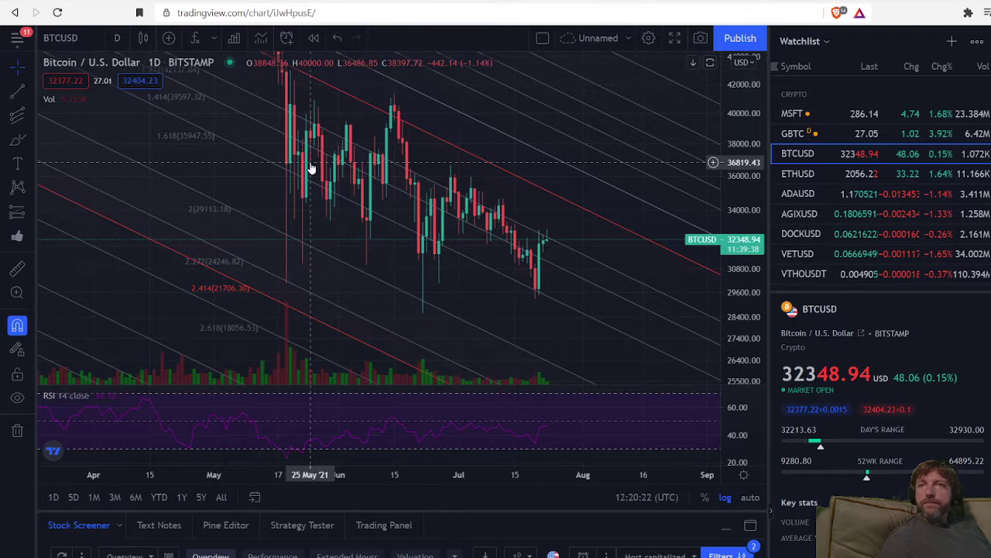
click(122, 37)
click(145, 252)
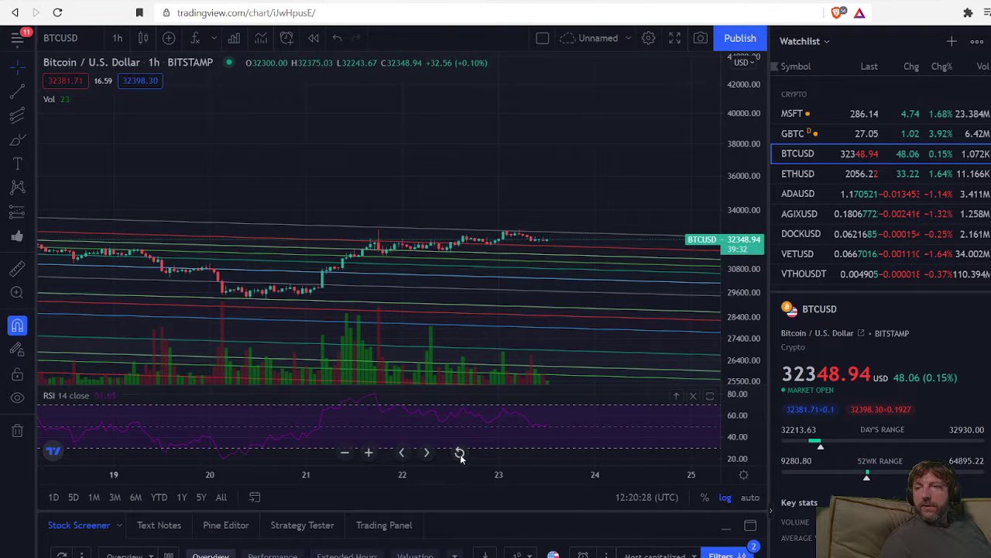
click(459, 453)
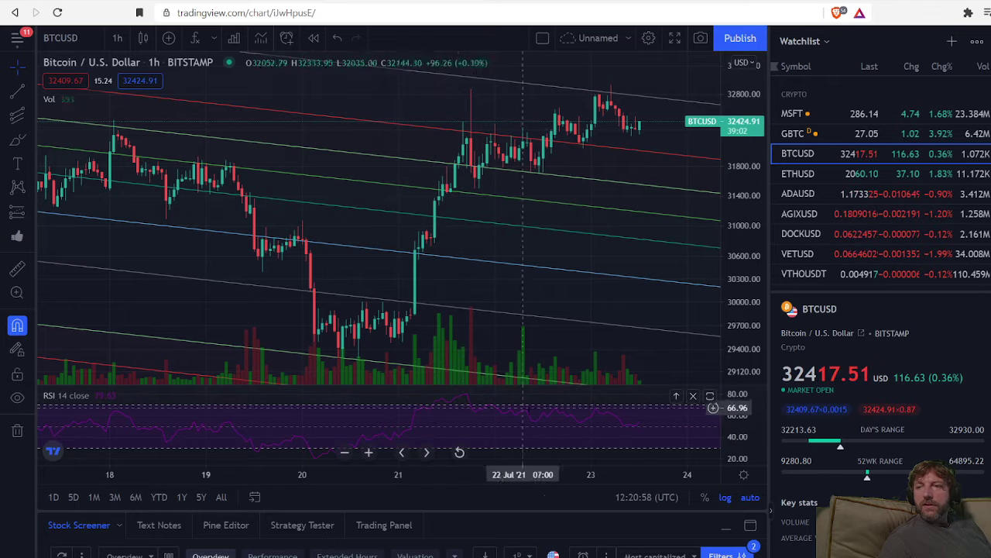
Compare the hourly price action against its channel lines, check the 30-minute interval and return to the 1-hour interval
drag(749, 212, 748, 263)
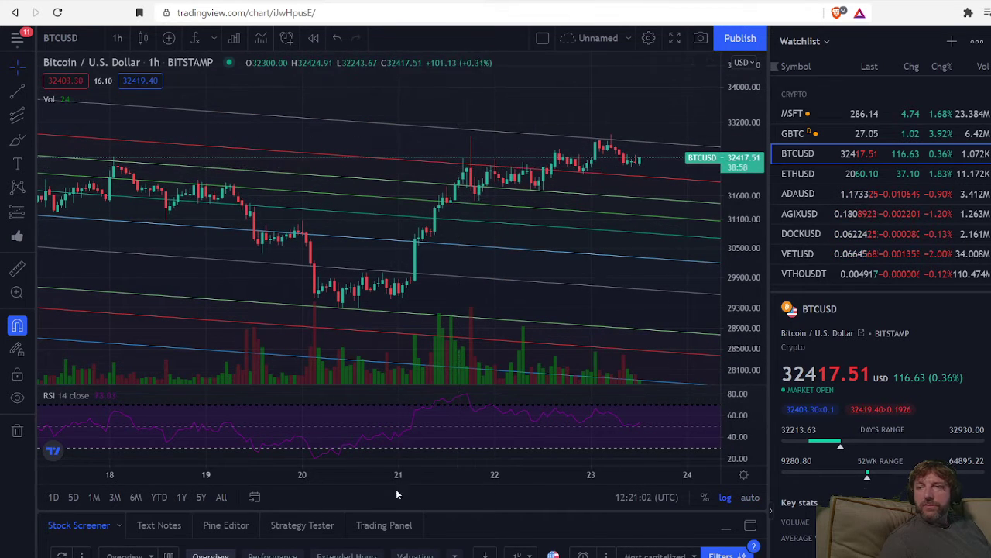
drag(361, 478, 530, 490)
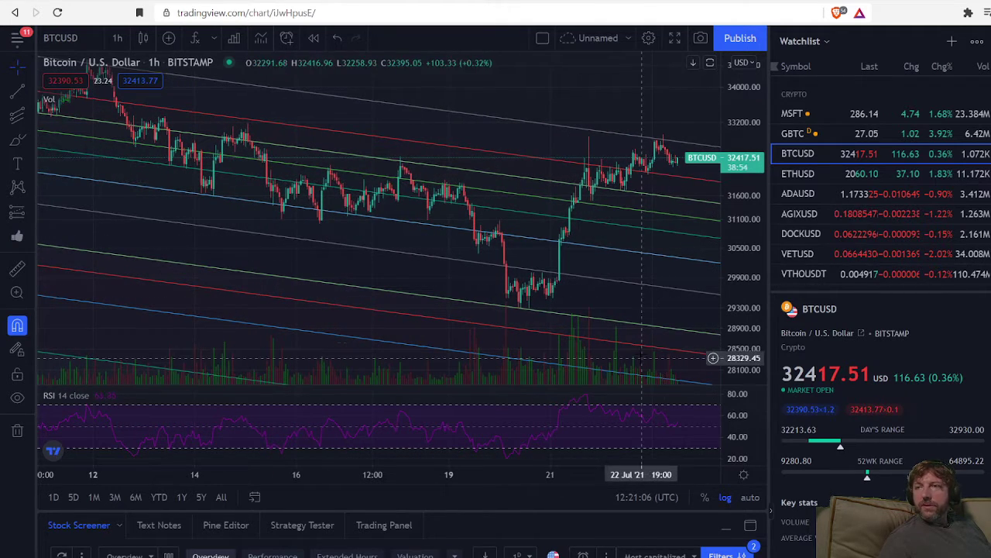
drag(683, 280, 519, 283)
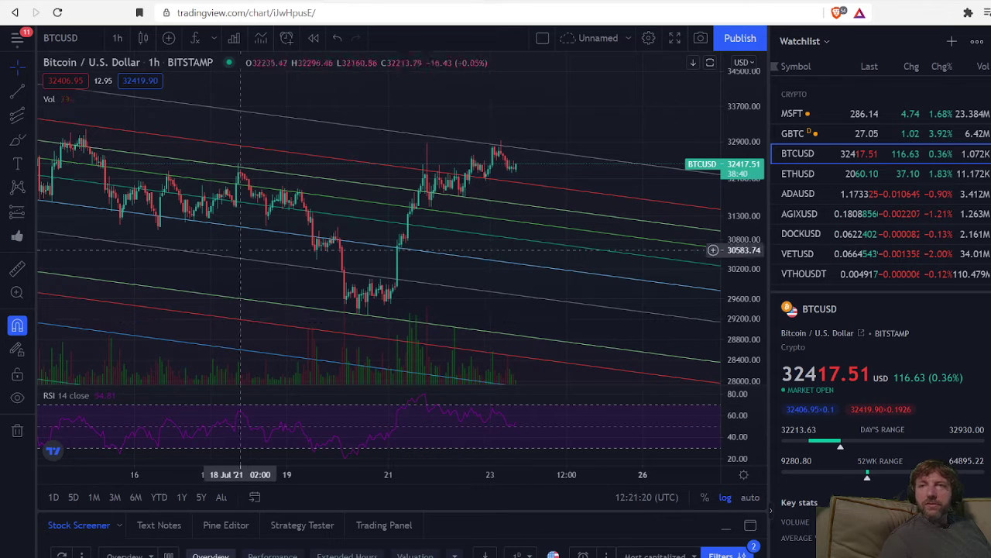
click(117, 38)
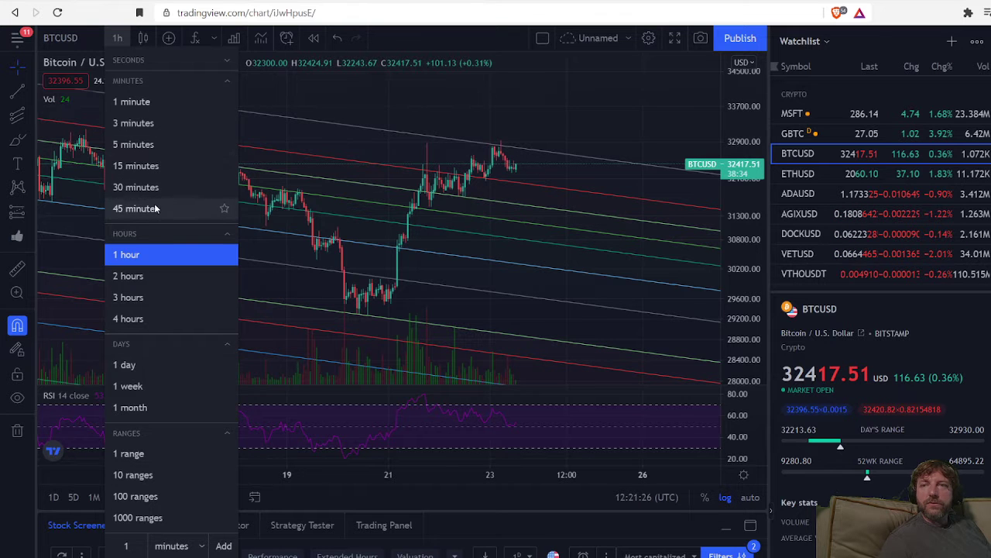
click(136, 187)
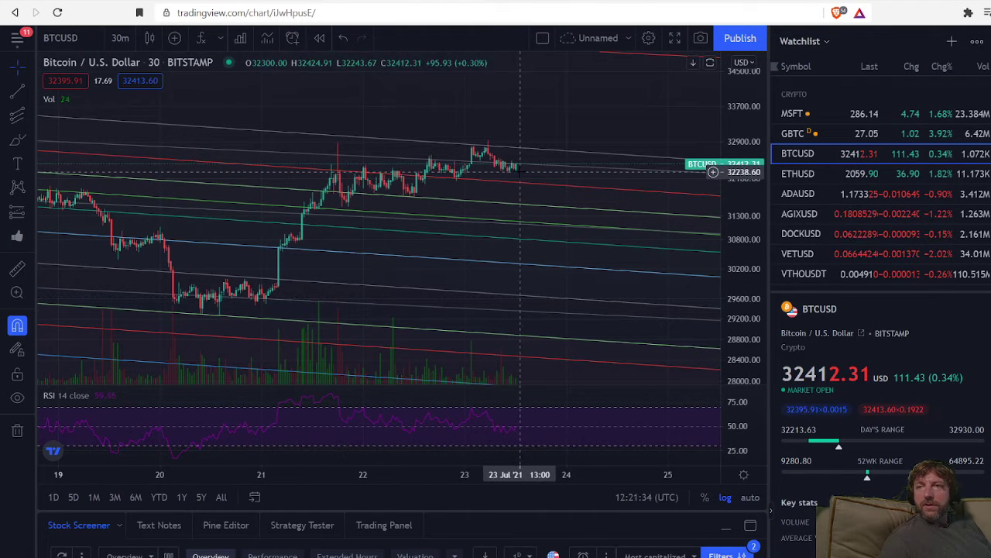
click(120, 38)
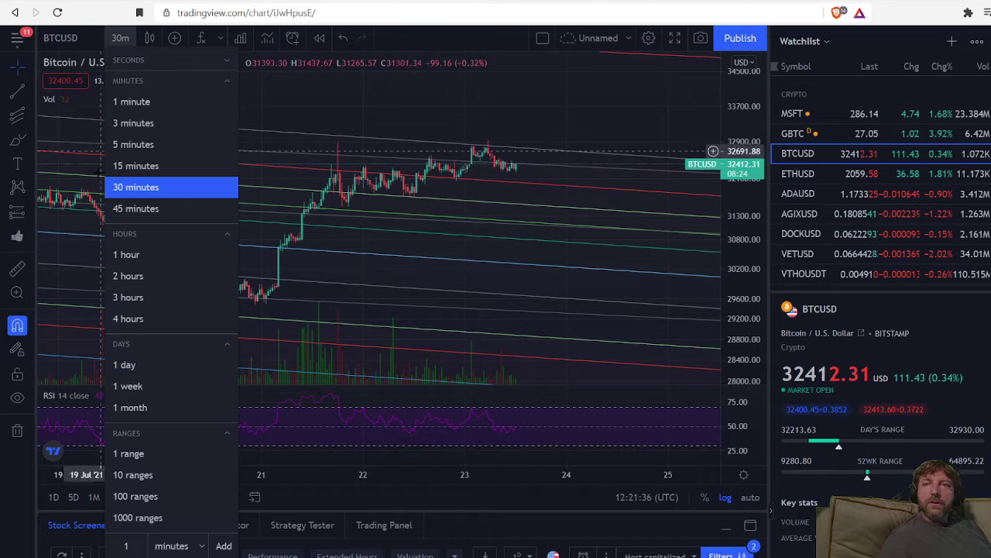
click(141, 258)
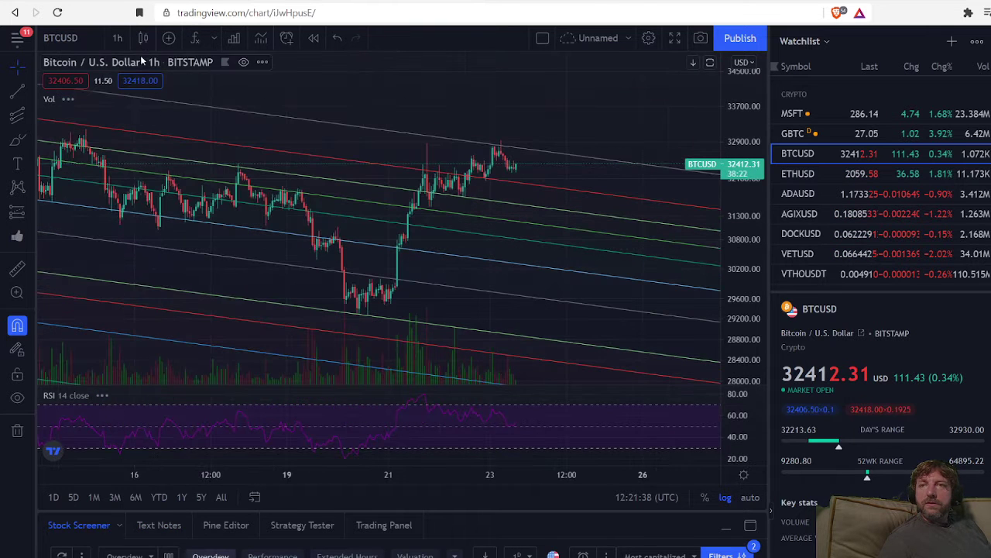
Set the chart to the 1-day interval, reset its view and stretch the price scale around the recent candles
click(120, 38)
click(128, 365)
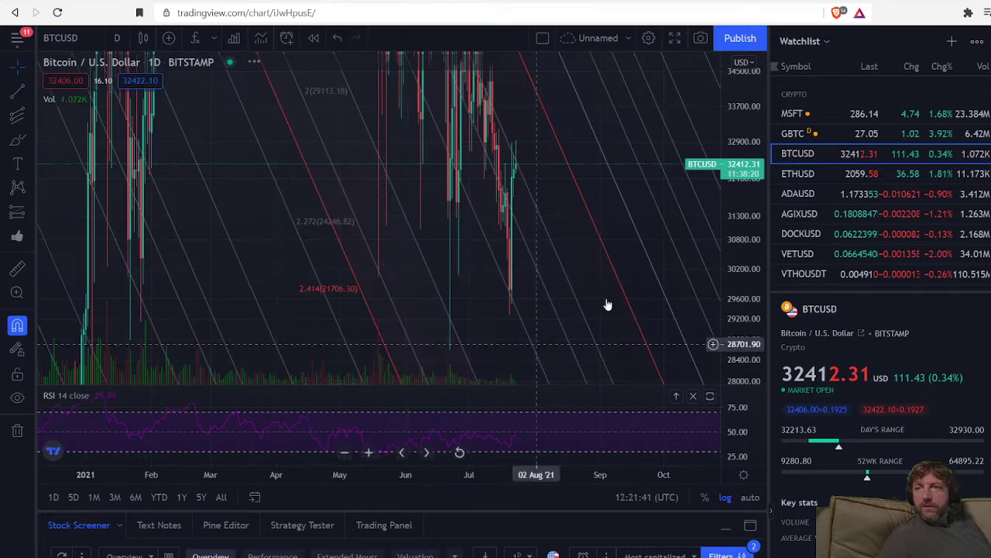
click(459, 451)
drag(639, 265, 602, 239)
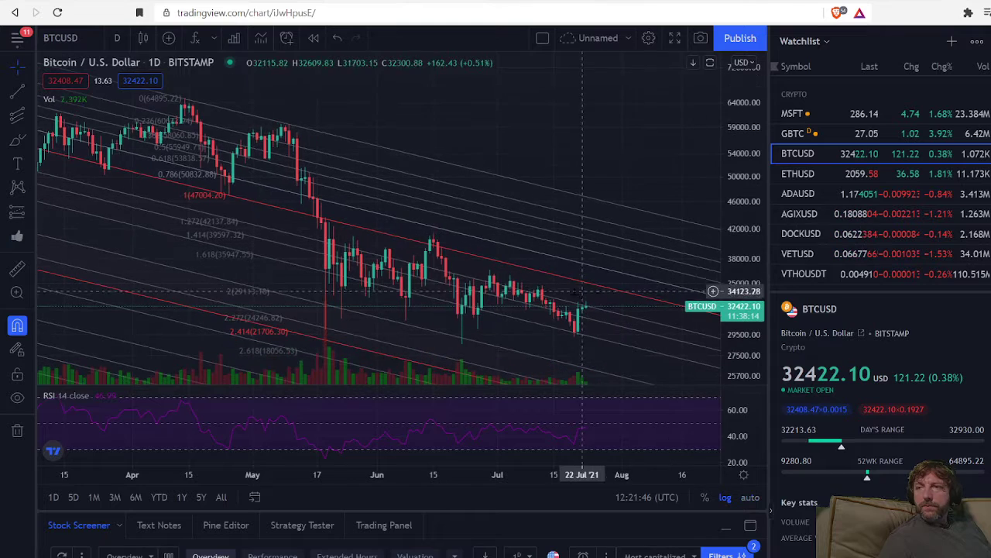
drag(579, 293, 563, 225)
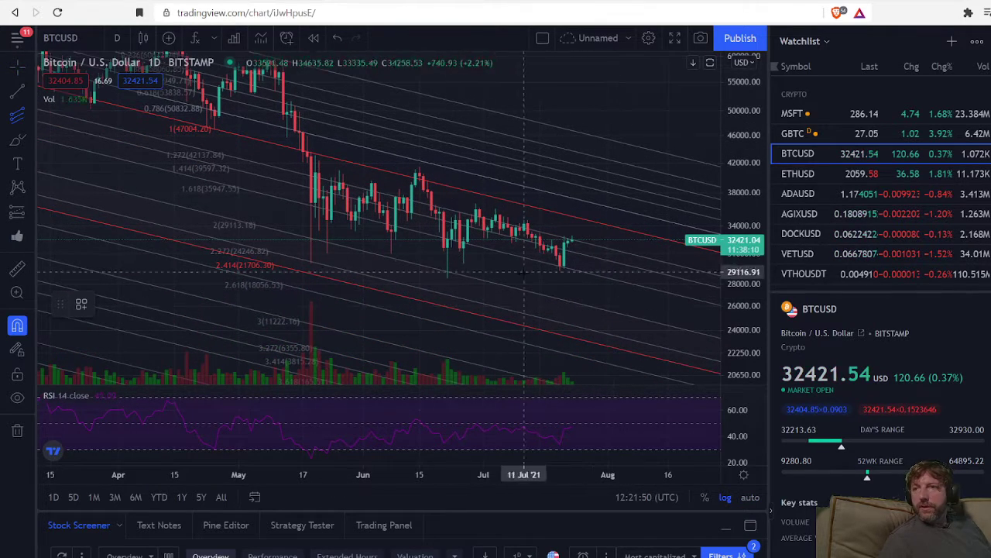
drag(736, 285, 731, 122)
click(673, 291)
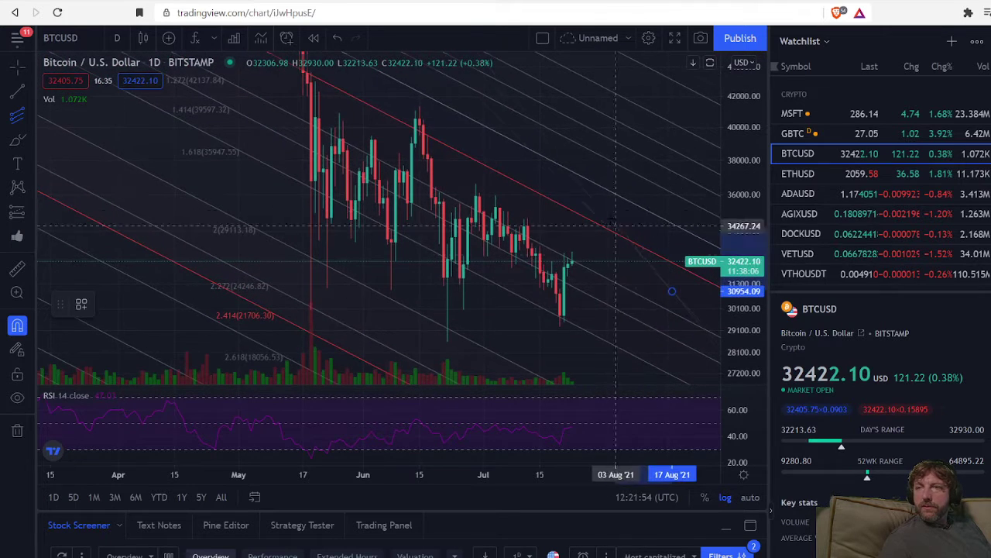
click(577, 242)
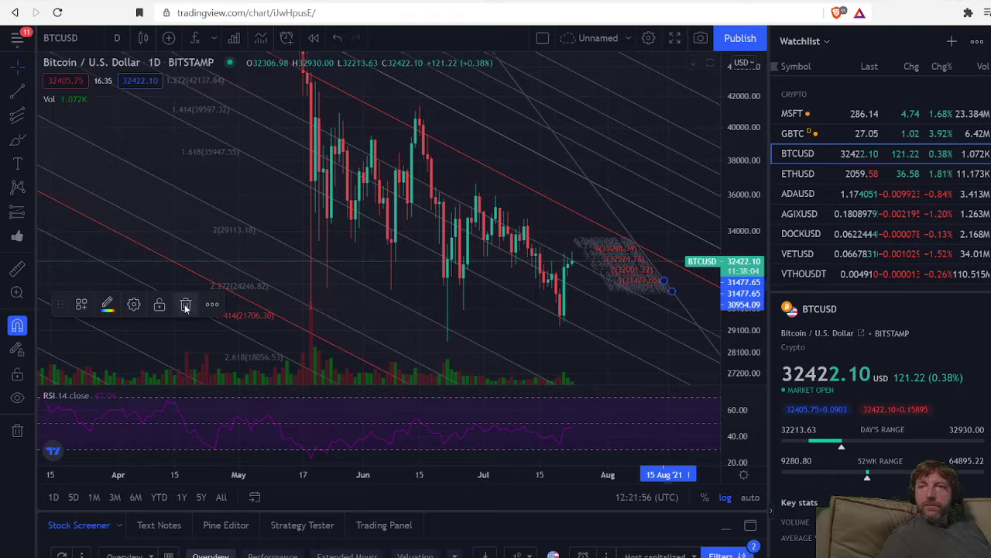
key(Delete)
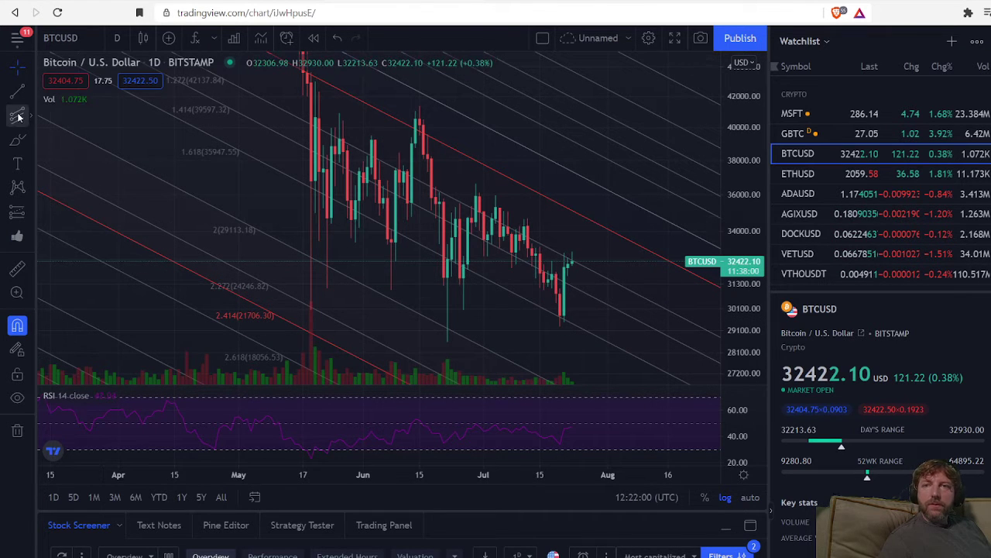
Draw a Fib Channel through the 22 June low, 20 July low and 23 July high, and open the Fib Channel visibility settings
click(447, 341)
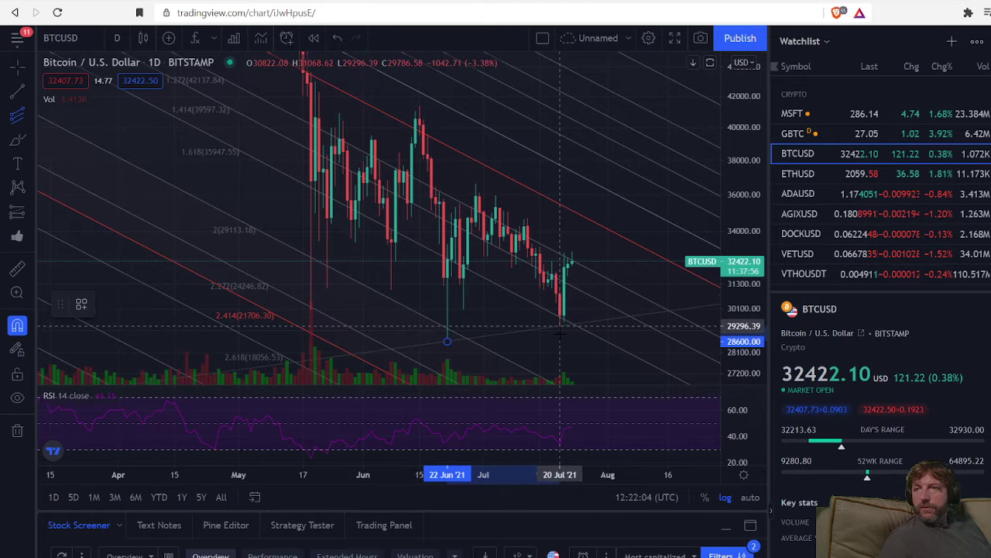
click(560, 331)
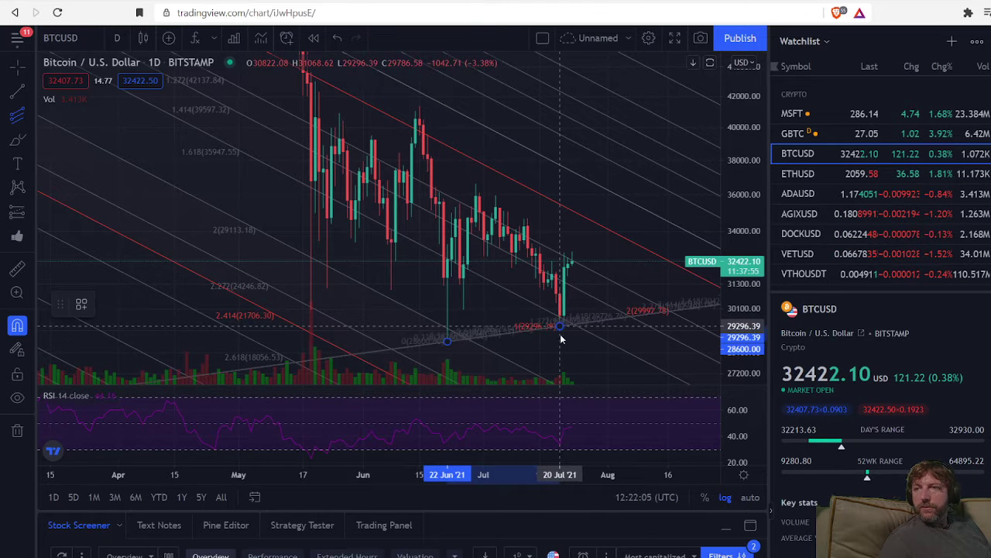
click(572, 252)
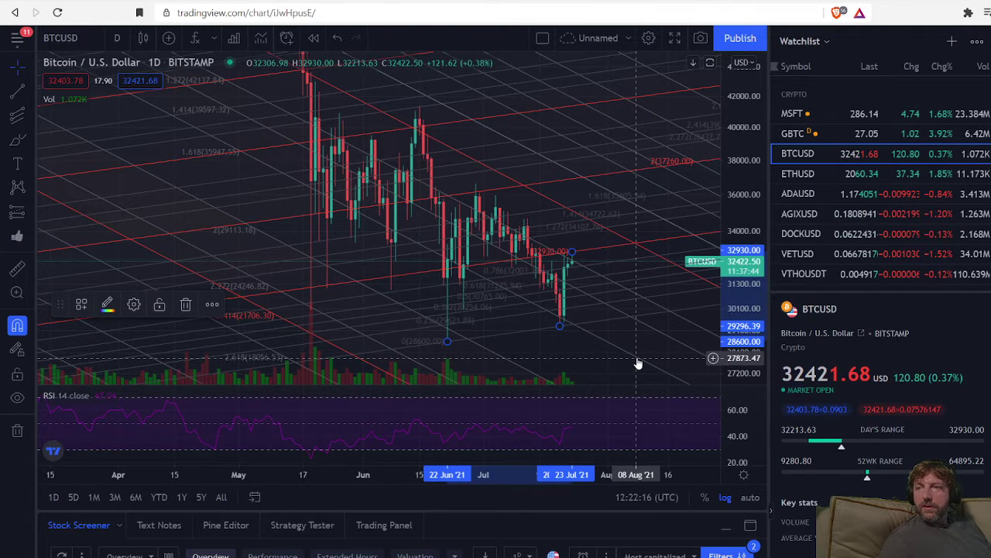
click(134, 304)
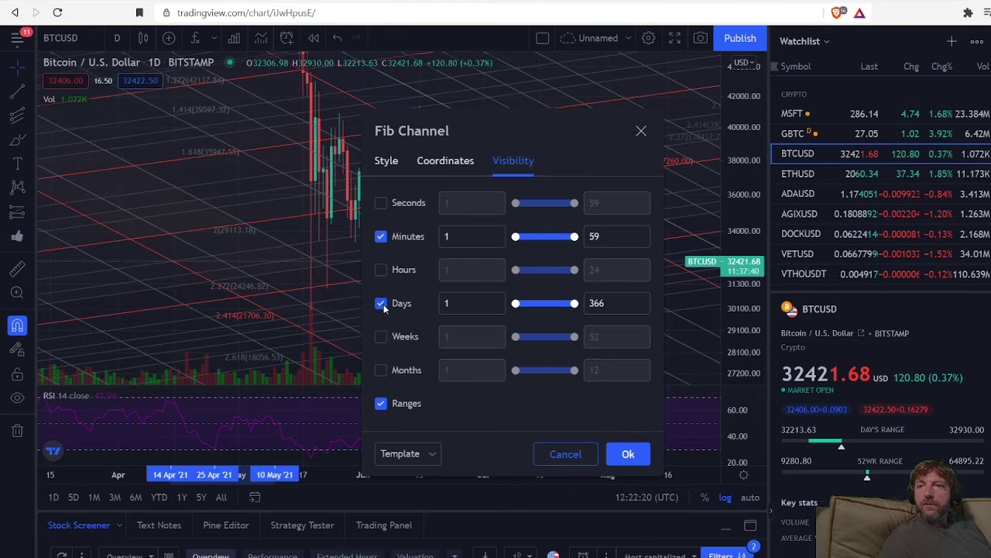
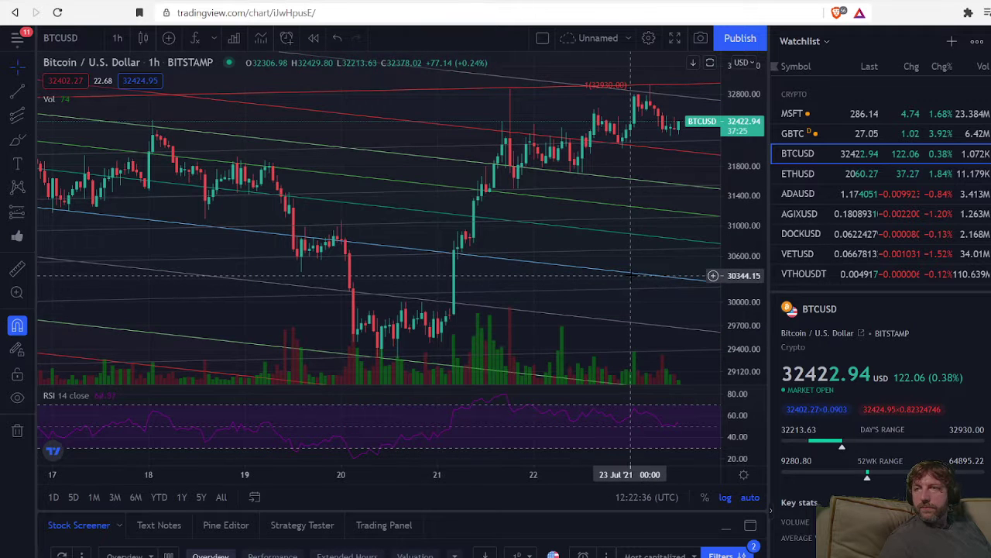
Hide the descending Fib Channel on the 1-hour chart by turning off its Hours and Minutes visibility
click(633, 279)
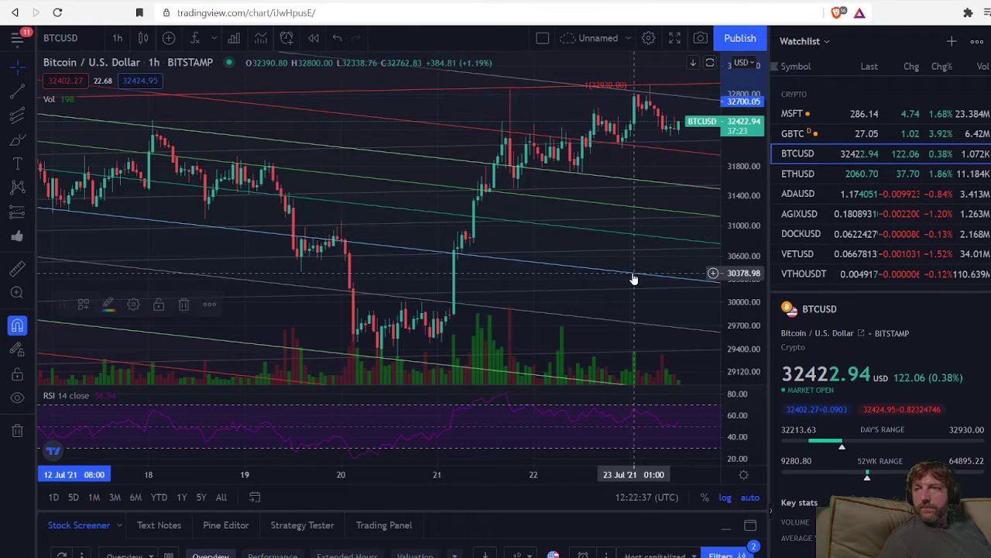
click(133, 304)
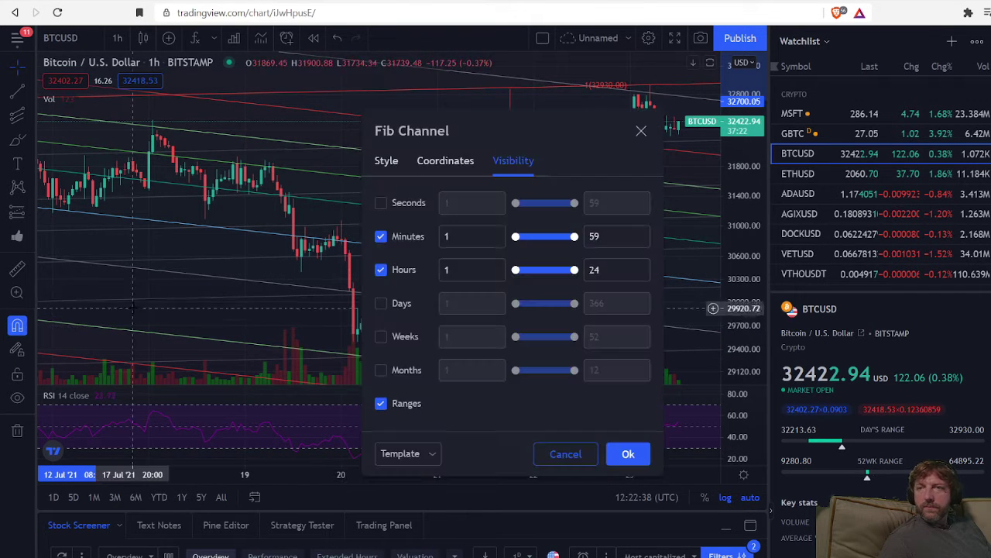
click(380, 269)
click(380, 237)
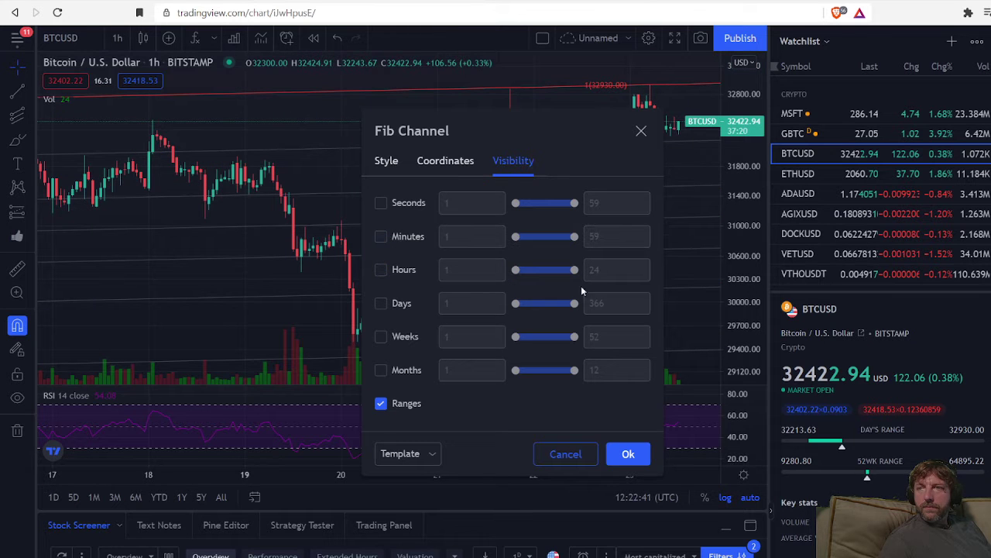
click(628, 454)
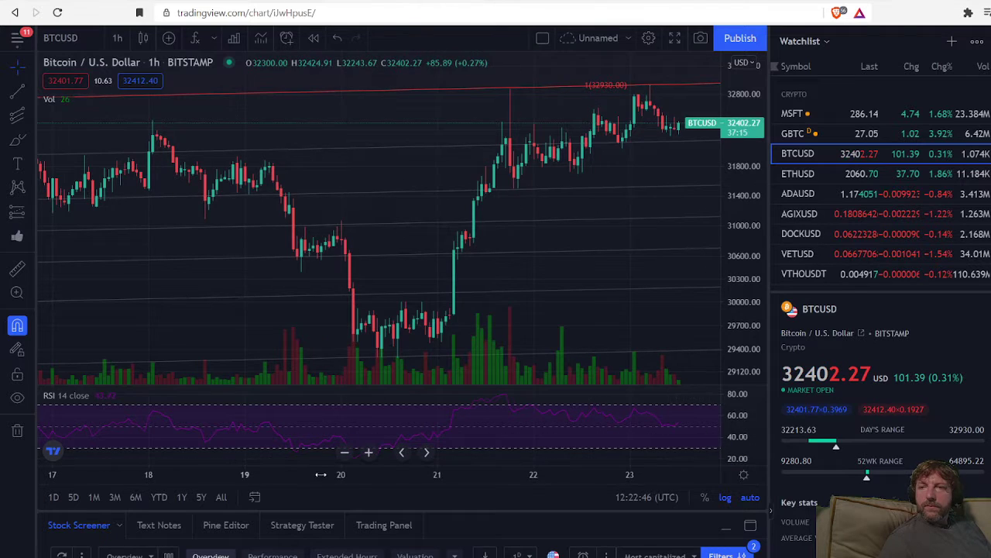
Review the ascending Fib Channel against June and July hourly prices, then return to the 1-day interval with a reset view
scroll(321, 474, down, 10)
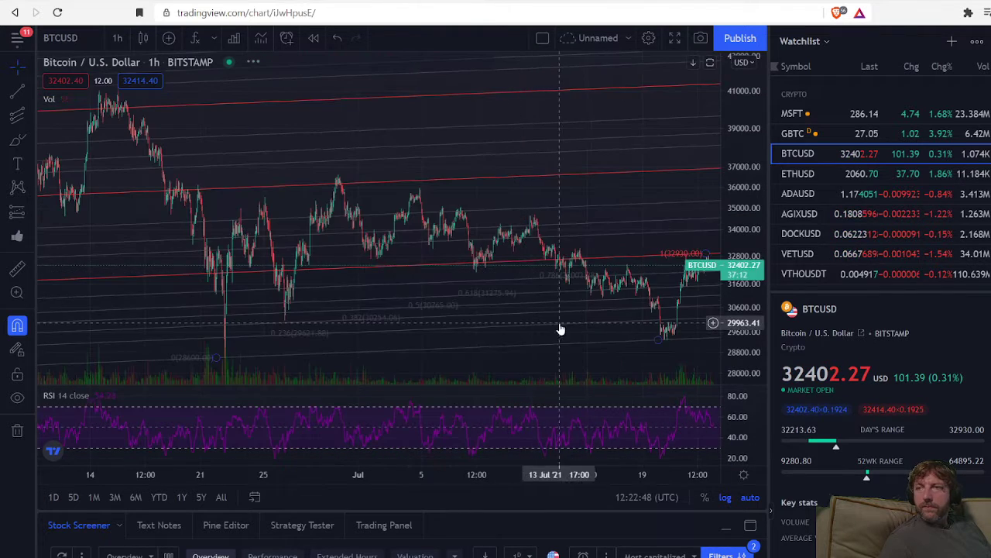
drag(632, 240, 483, 224)
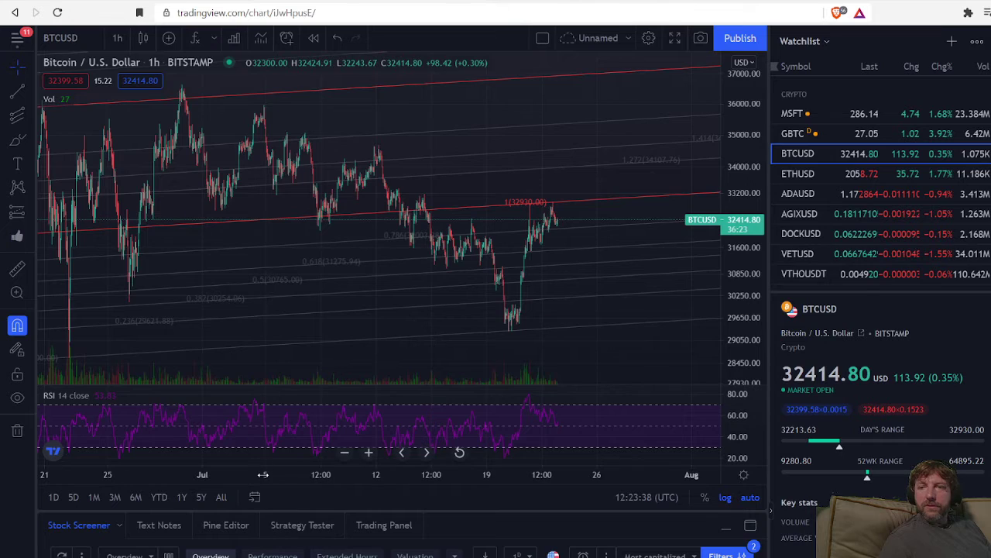
scroll(372, 434, down, 5)
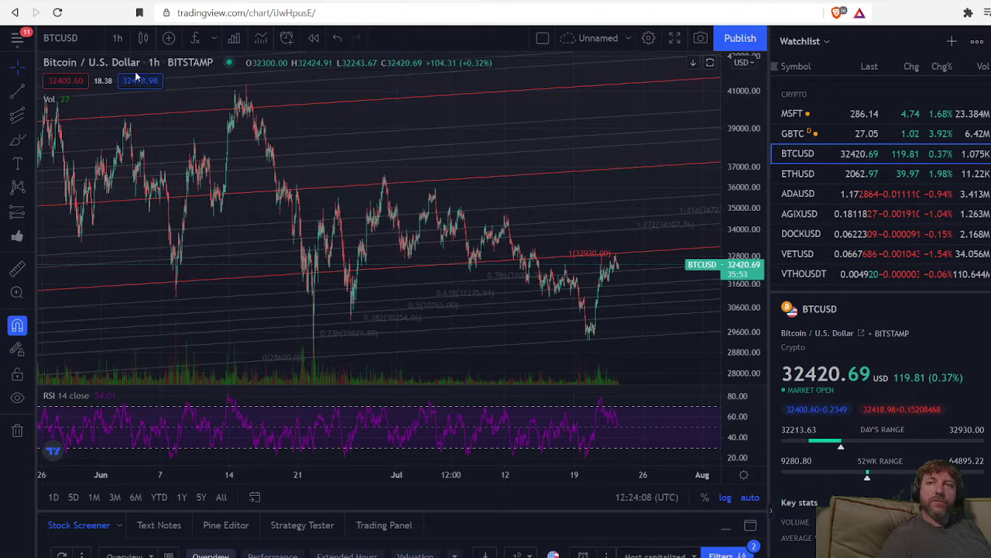
click(117, 38)
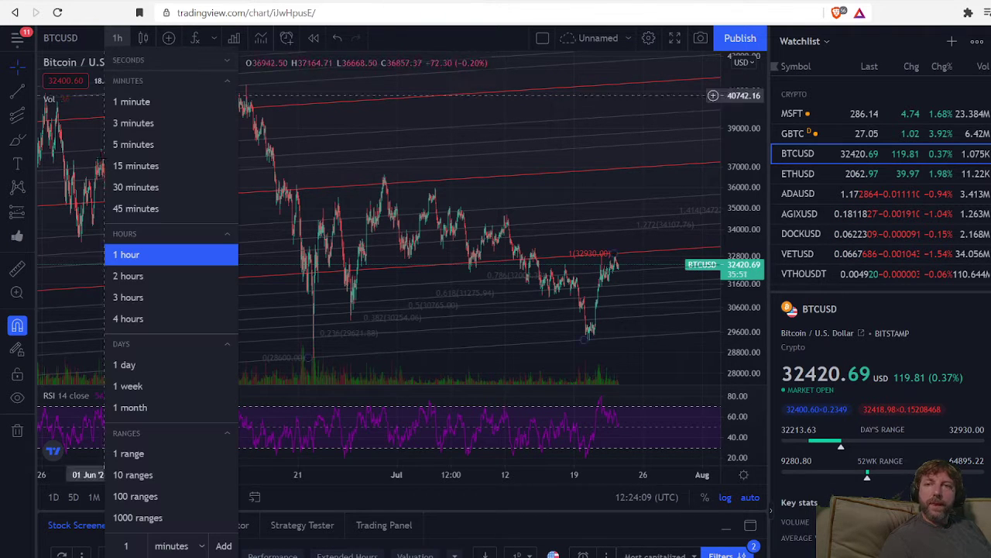
click(149, 367)
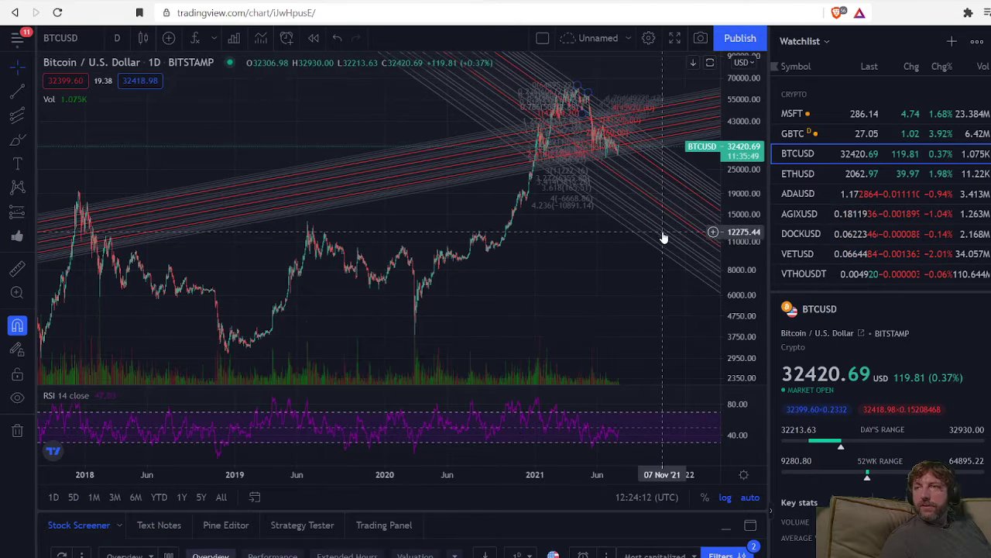
click(459, 451)
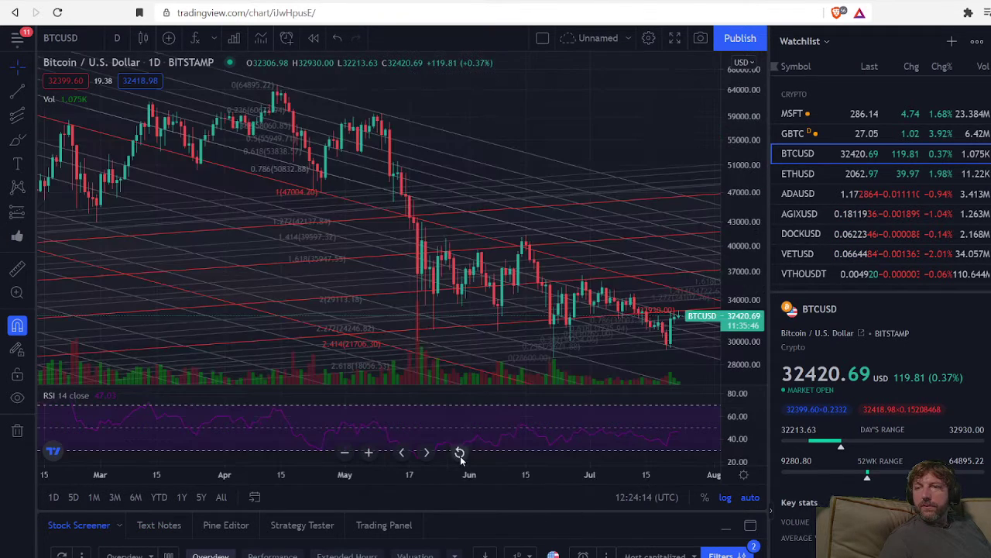
Hide the descending Fib Channel on the 1-day chart by turning off its Days visibility
click(553, 166)
click(132, 305)
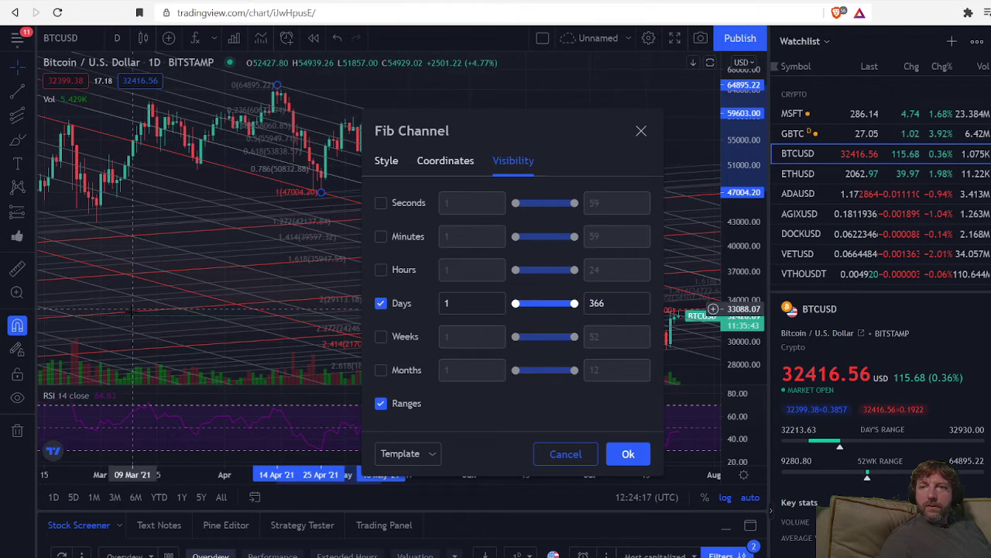
click(381, 303)
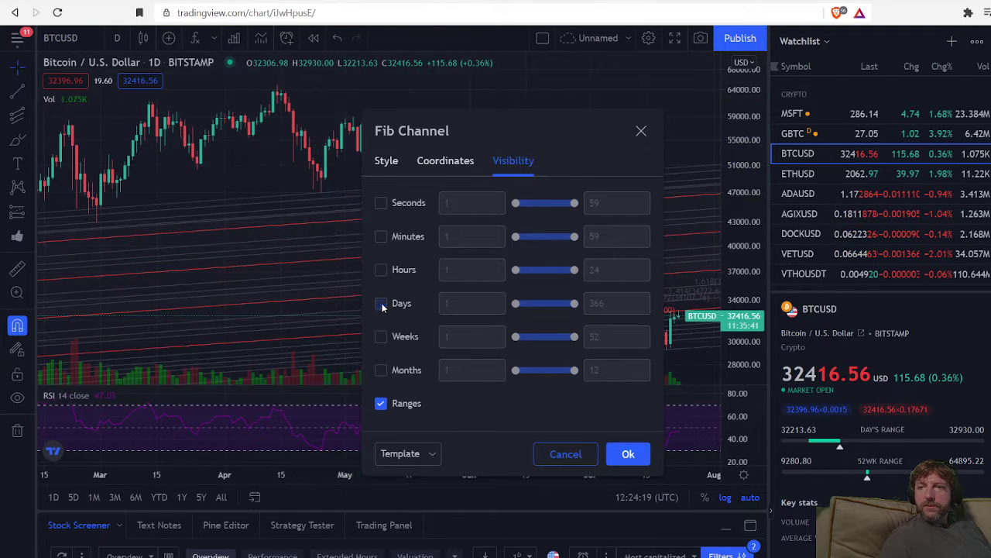
click(633, 459)
drag(604, 157, 454, 101)
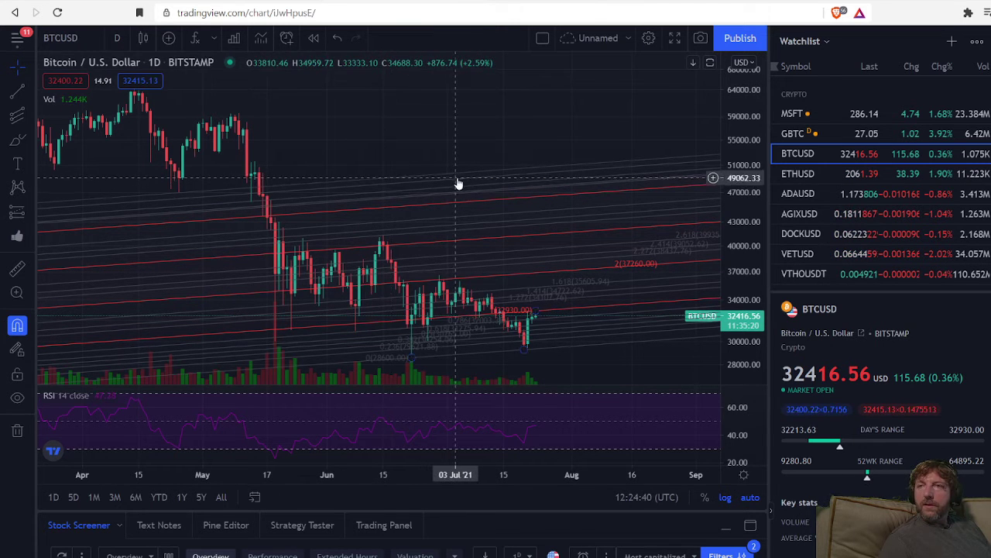
Undo the Days visibility change on the descending Fib Channel and delete the ascending Fib Channel
click(333, 42)
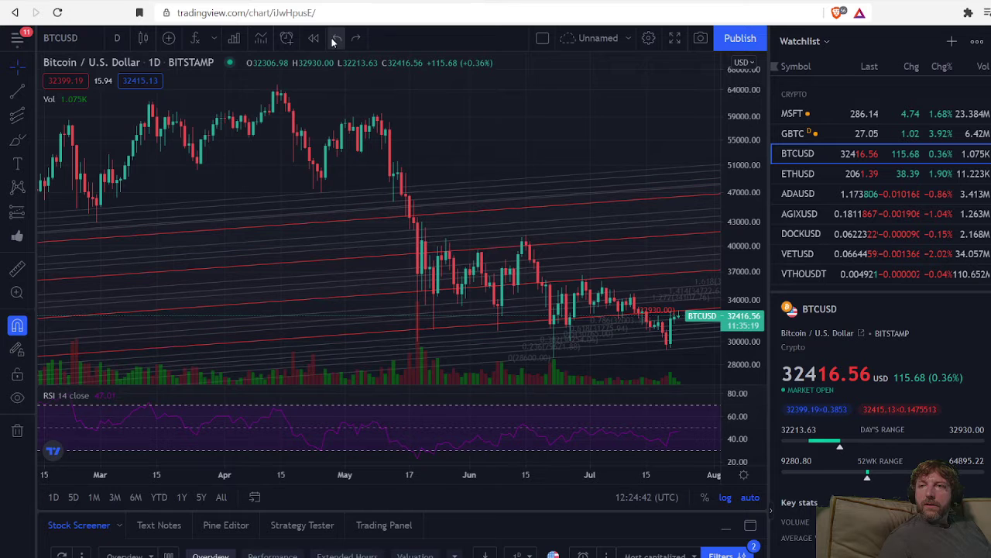
click(333, 42)
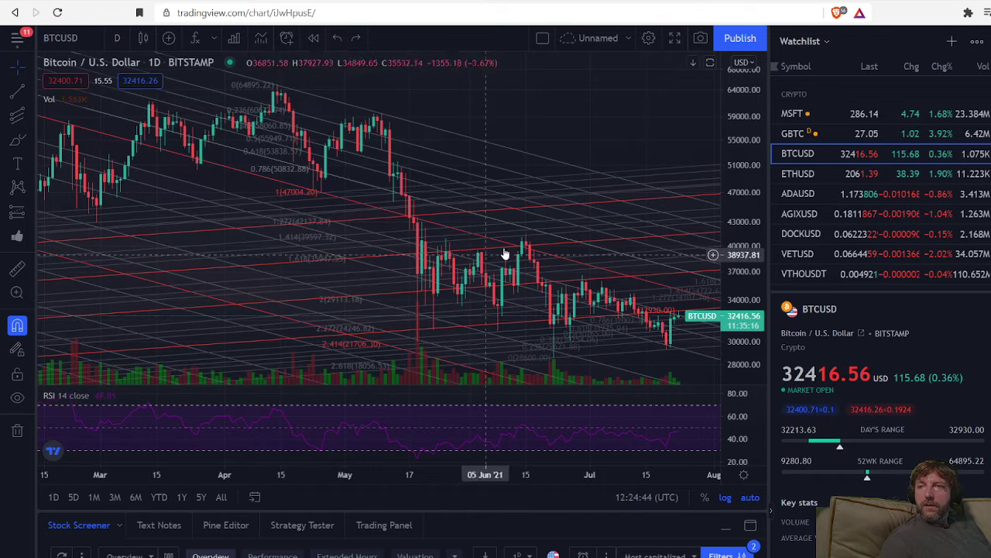
click(694, 177)
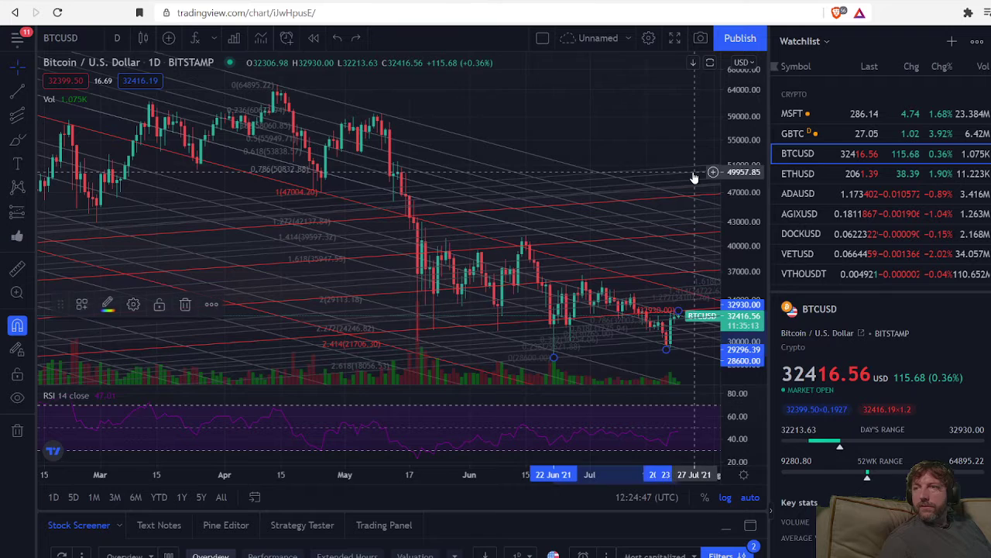
click(186, 307)
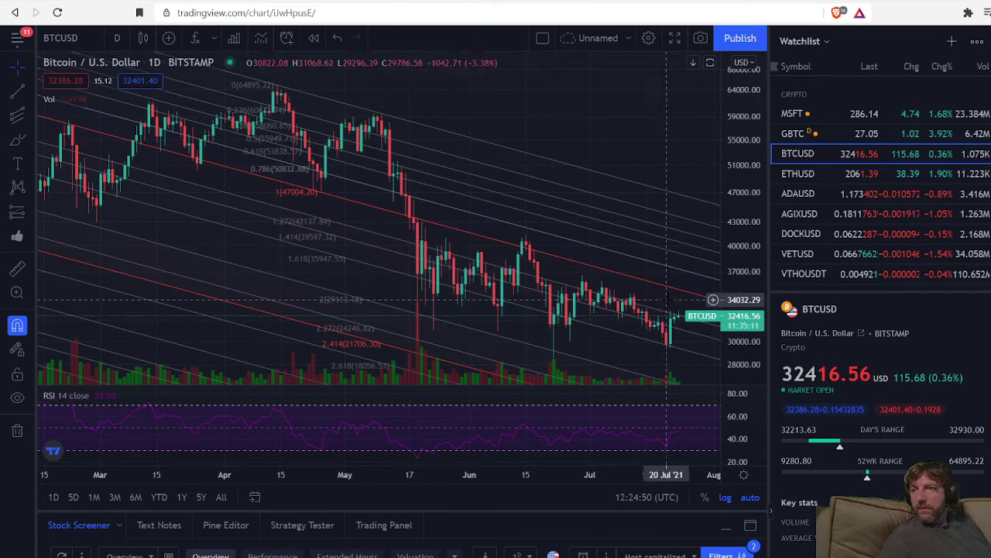
Set the BTCUSD chart to the 1-hour interval and show the hourly candles from early July to 23 July
drag(674, 190, 565, 294)
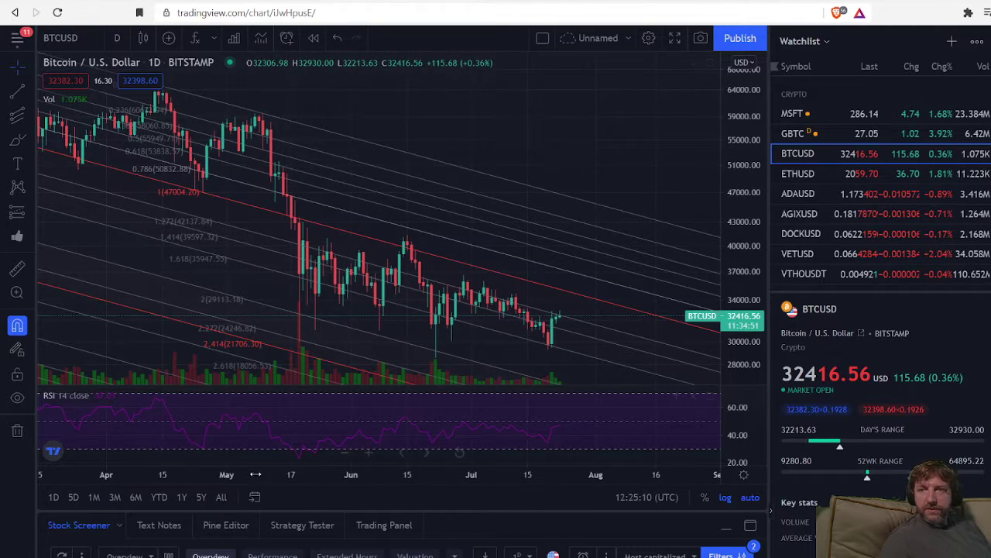
scroll(249, 153, down, 4)
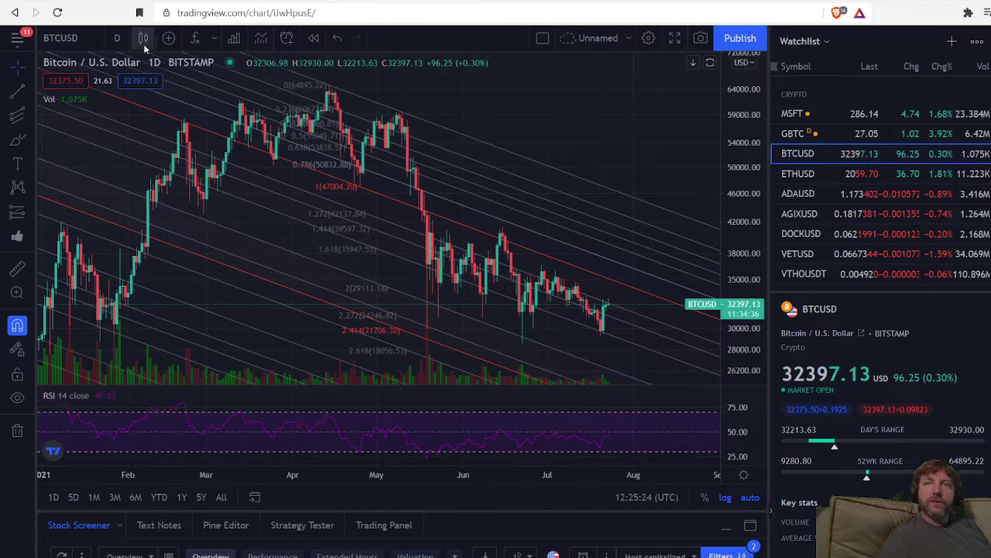
drag(414, 473, 325, 474)
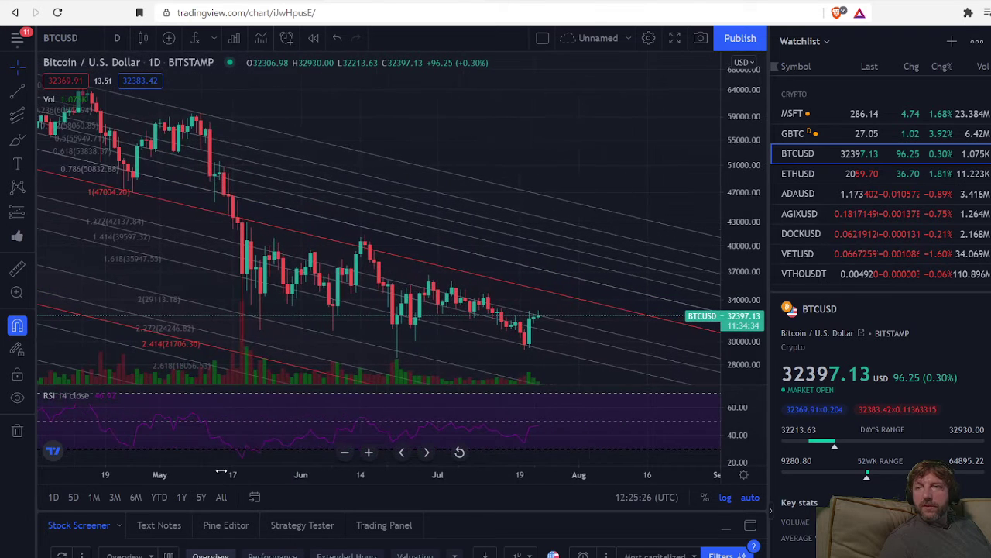
click(117, 37)
click(156, 255)
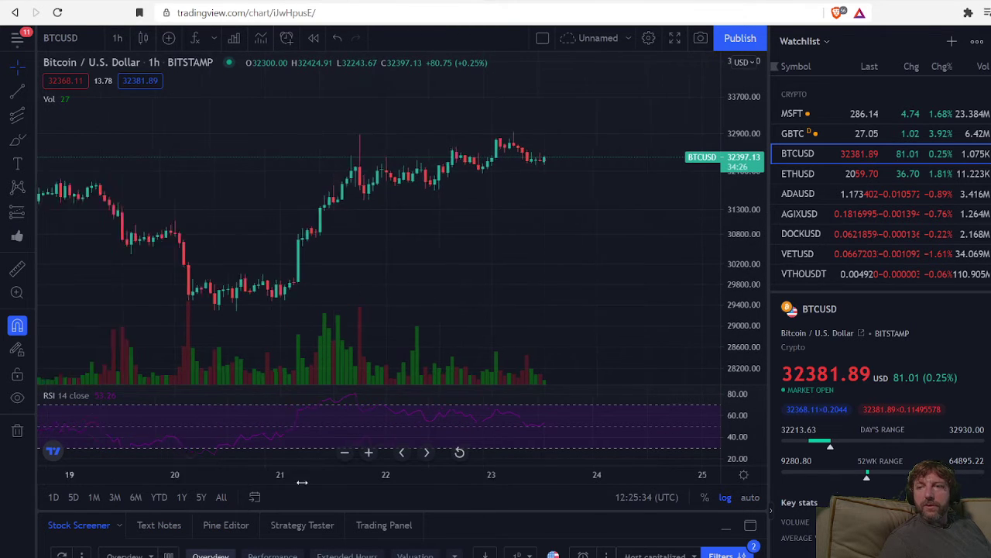
scroll(296, 473, down, 5)
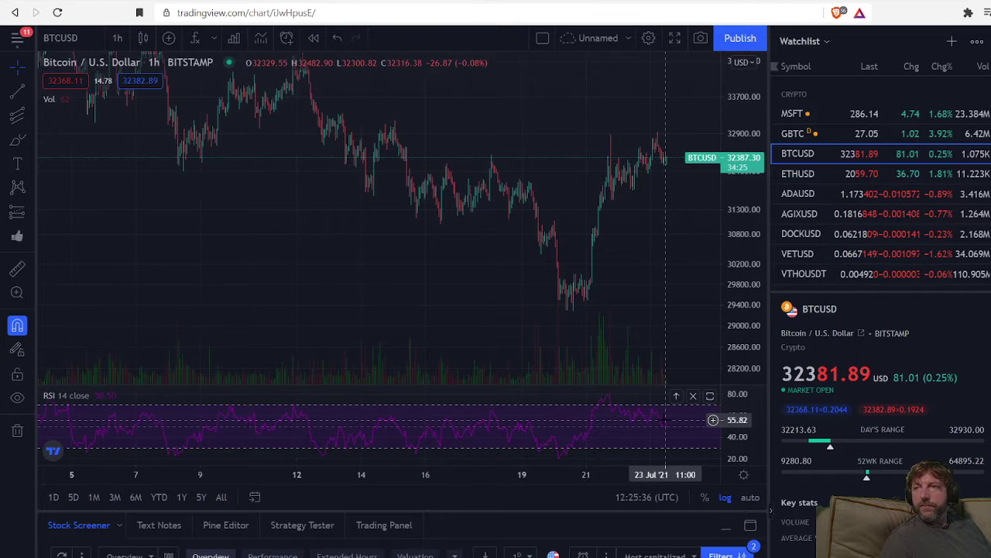
scroll(641, 205, right, 3)
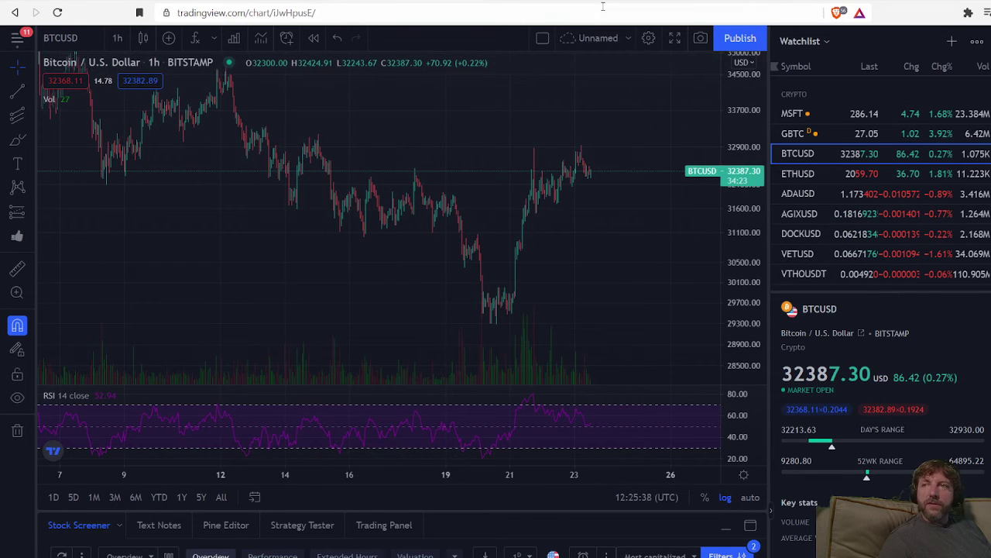